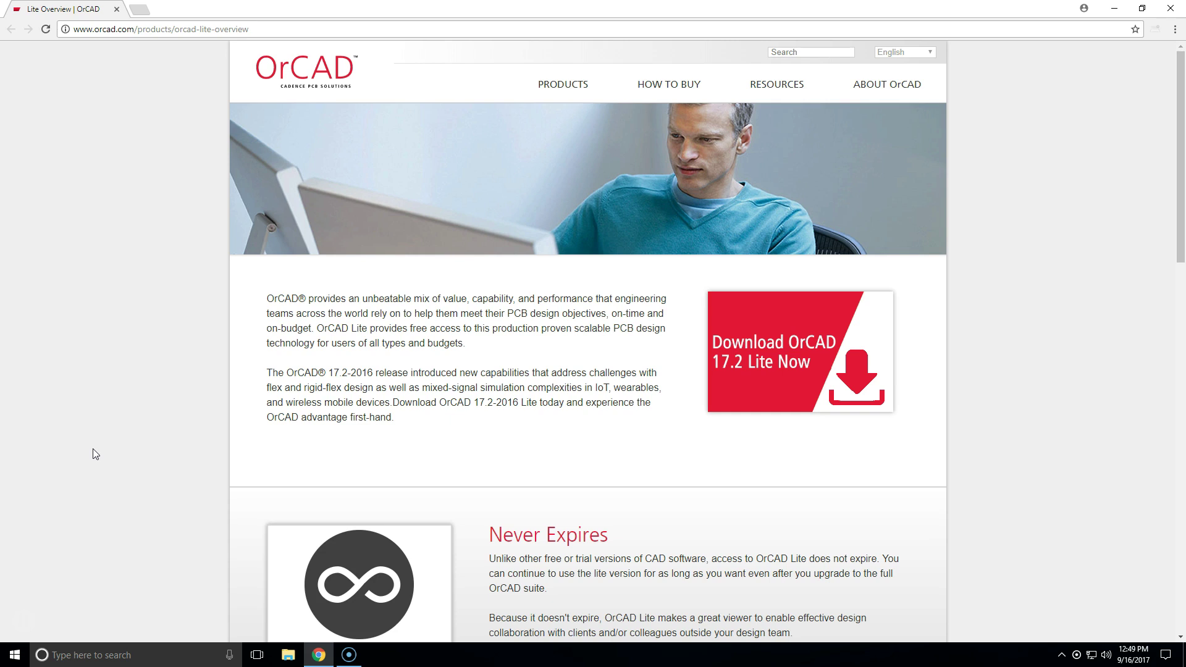
click(139, 29)
scroll(636, 384, down, 2)
scroll(636, 385, down, 2)
scroll(638, 382, down, 1)
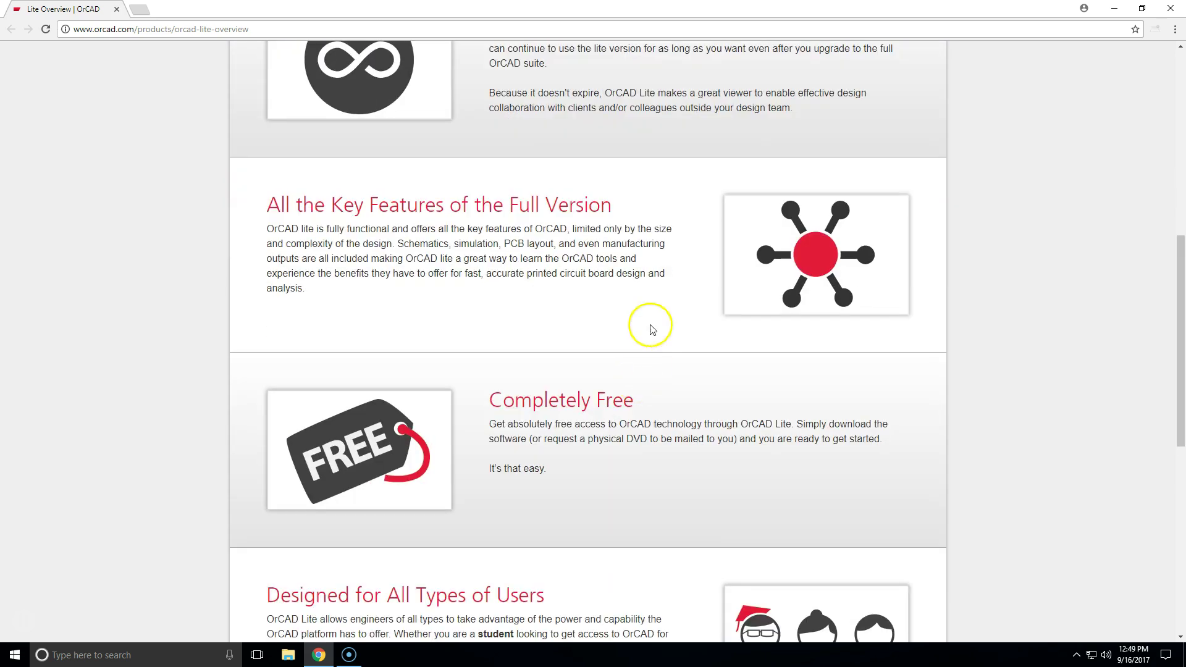
scroll(637, 386, up, 3)
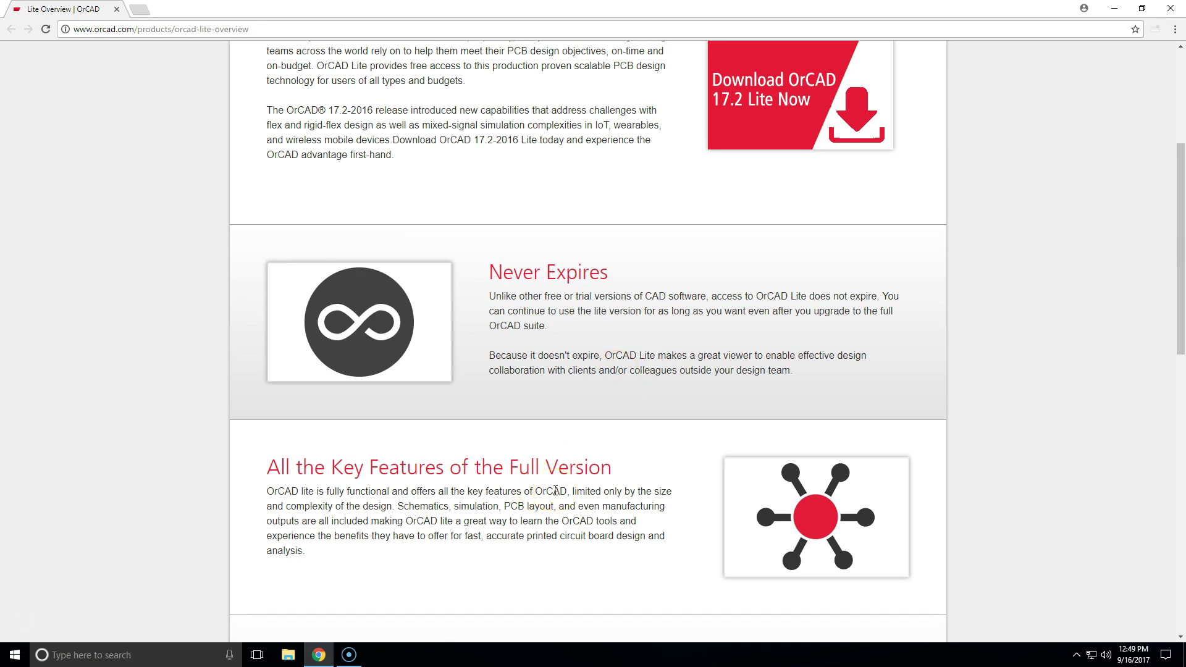
scroll(761, 477, up, 2)
scroll(760, 478, up, 2)
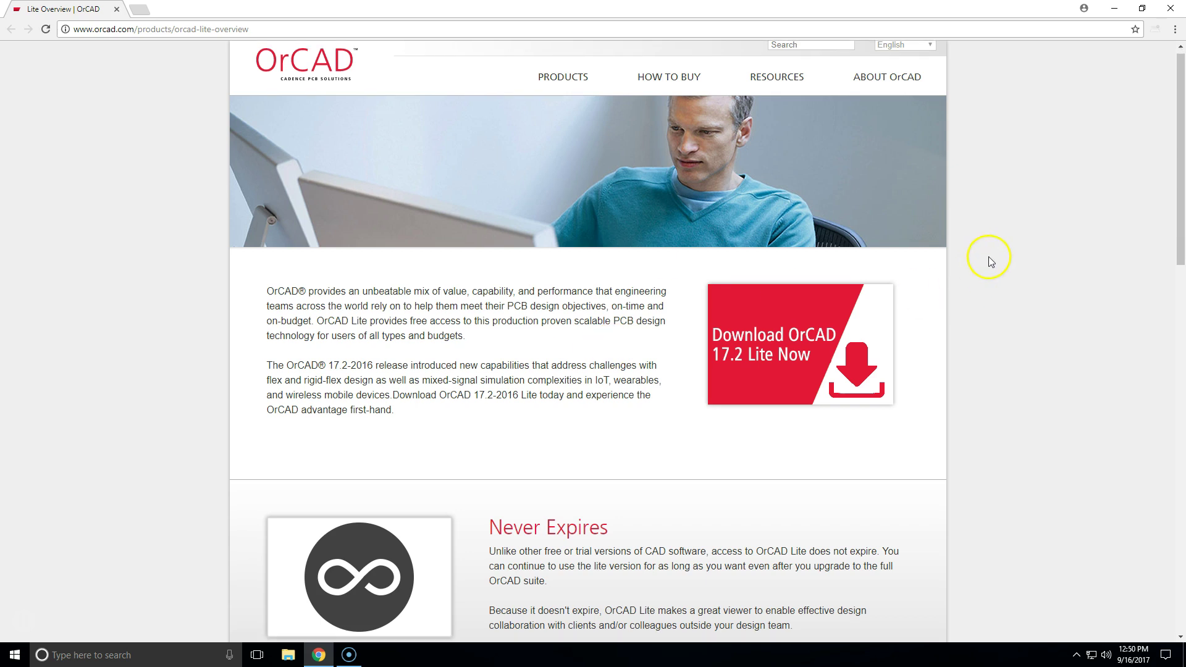
scroll(988, 257, down, 3)
scroll(1010, 262, down, 5)
scroll(1011, 262, down, 3)
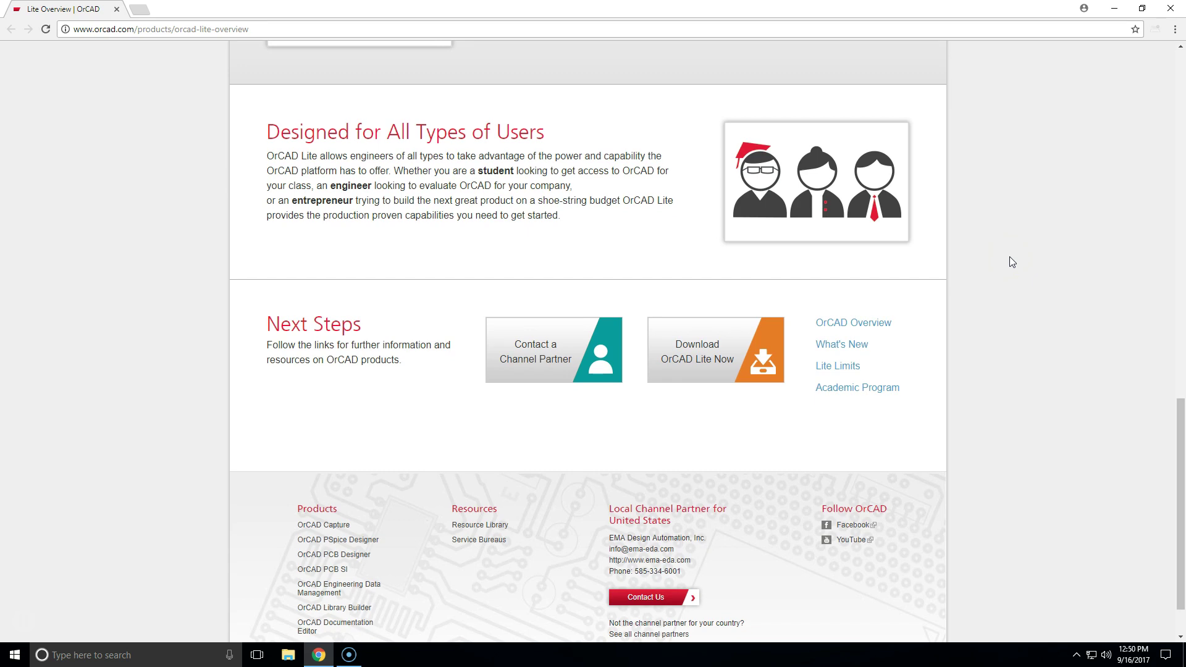
click(1043, 250)
scroll(1040, 256, down, 1)
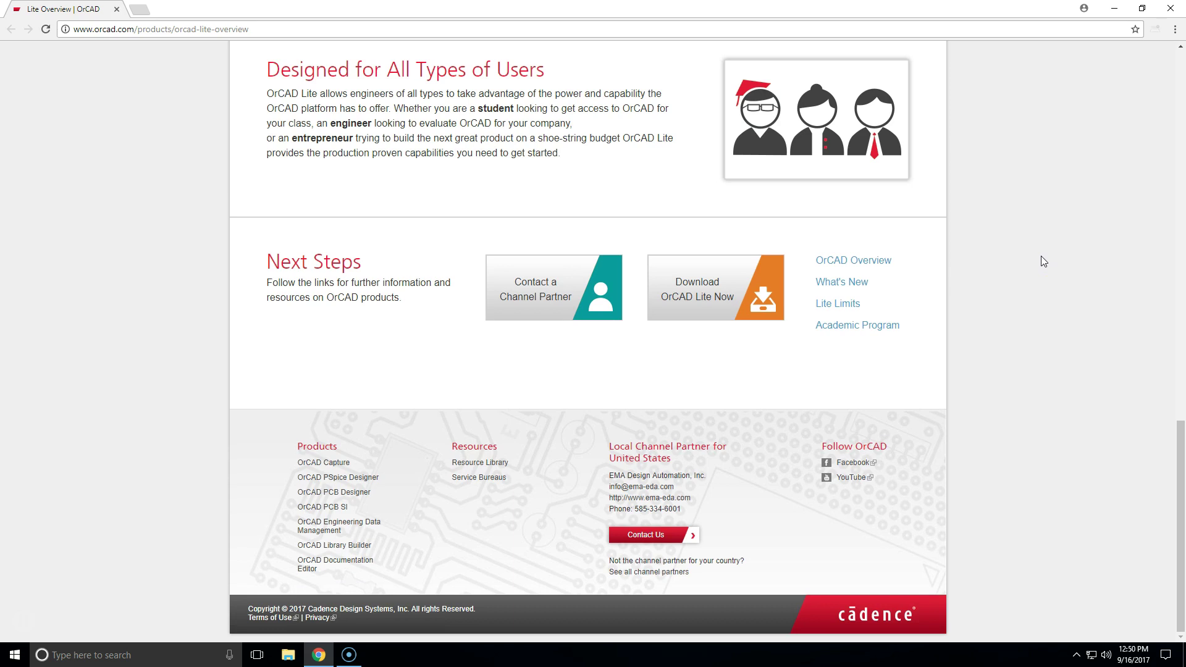
scroll(1041, 256, up, 2)
scroll(1041, 256, up, 2)
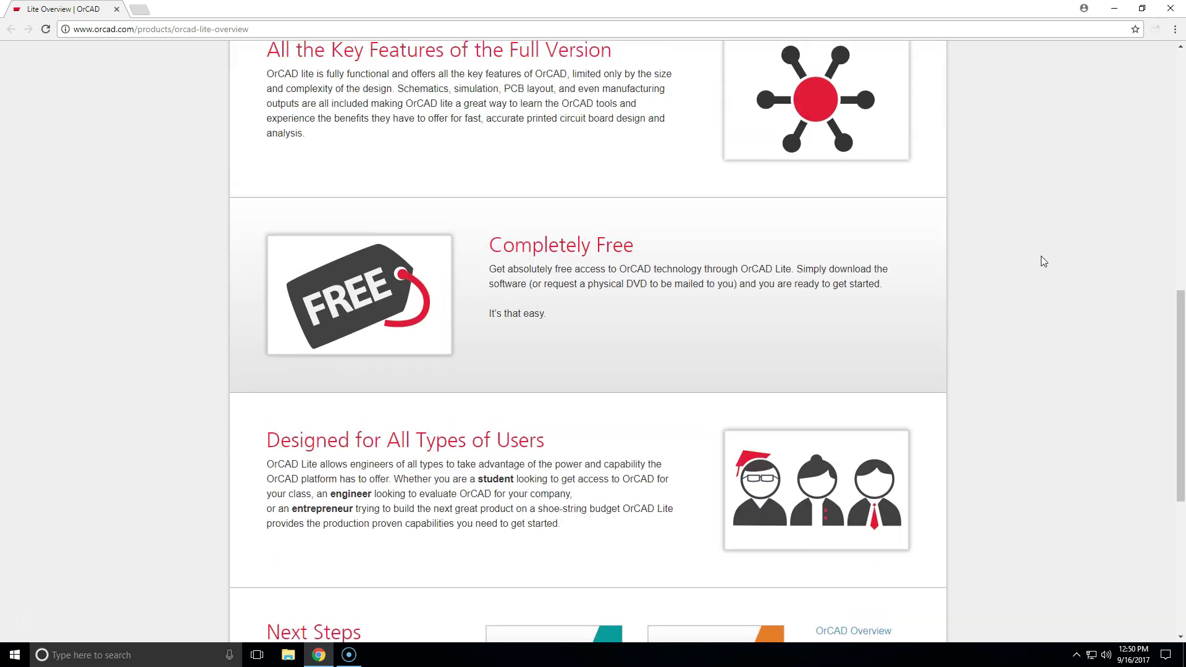
scroll(1041, 256, up, 2)
scroll(1041, 256, up, 2)
scroll(1041, 256, up, 2)
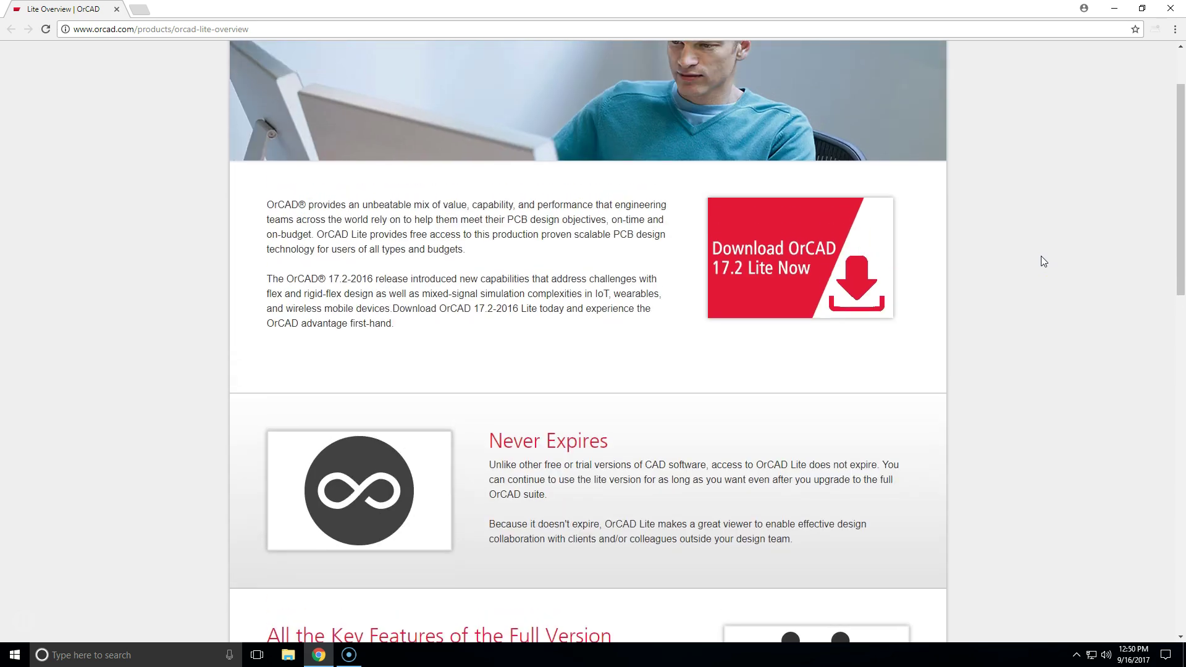
scroll(1041, 261, up, 1)
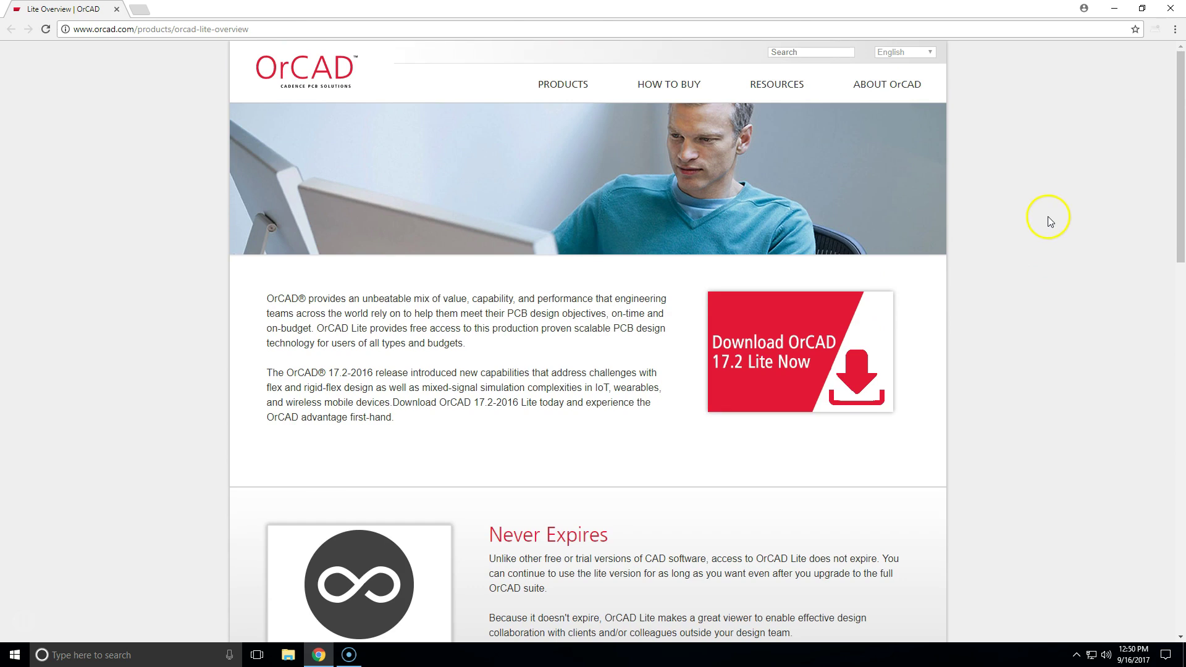